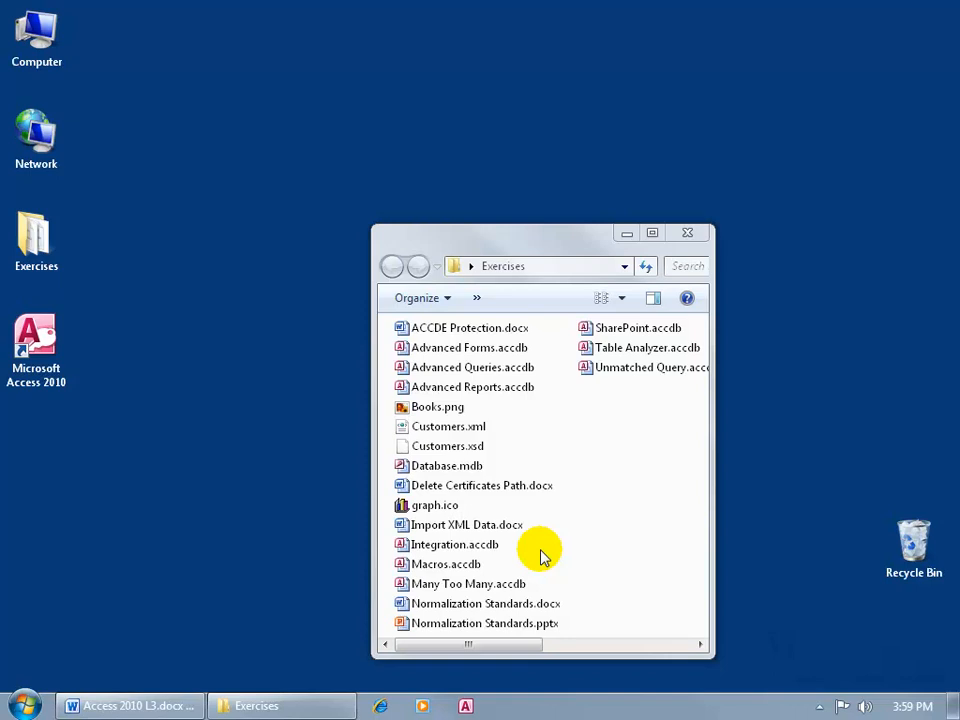
Open the Integration.accdb database from the Exercises folder and bring up the Trust Center settings.
double_click(474, 548)
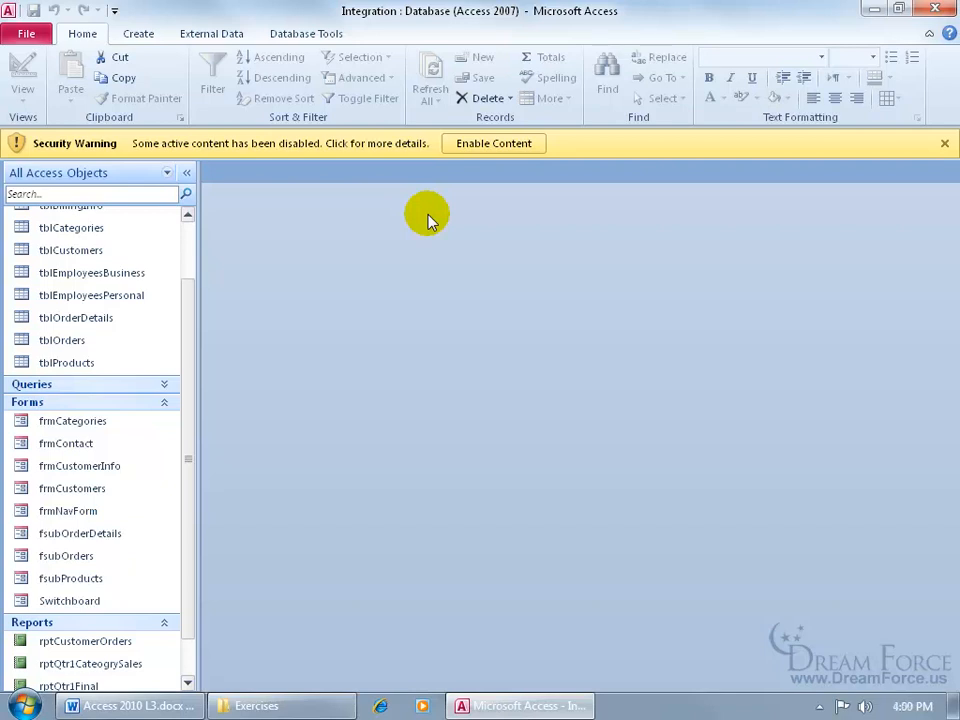
left_click(26, 33)
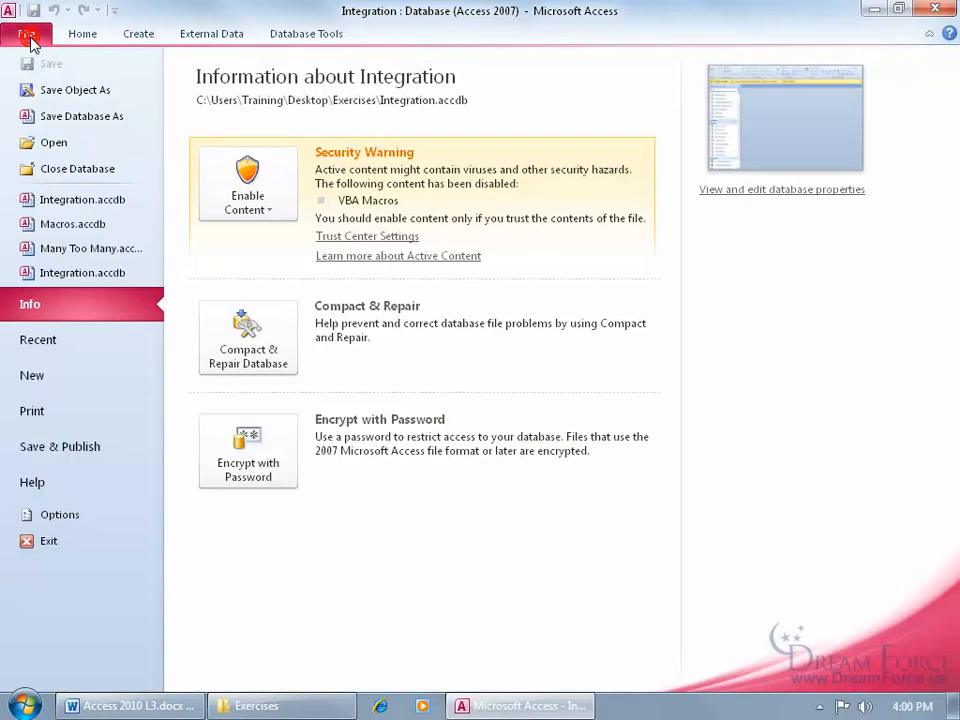
left_click(74, 514)
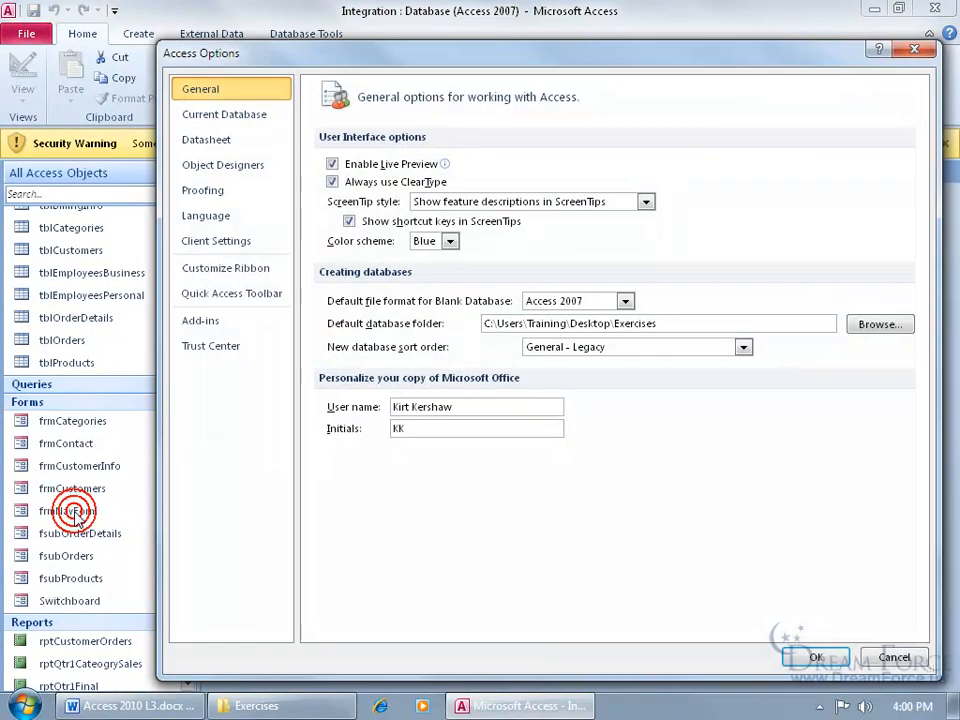
left_click(212, 352)
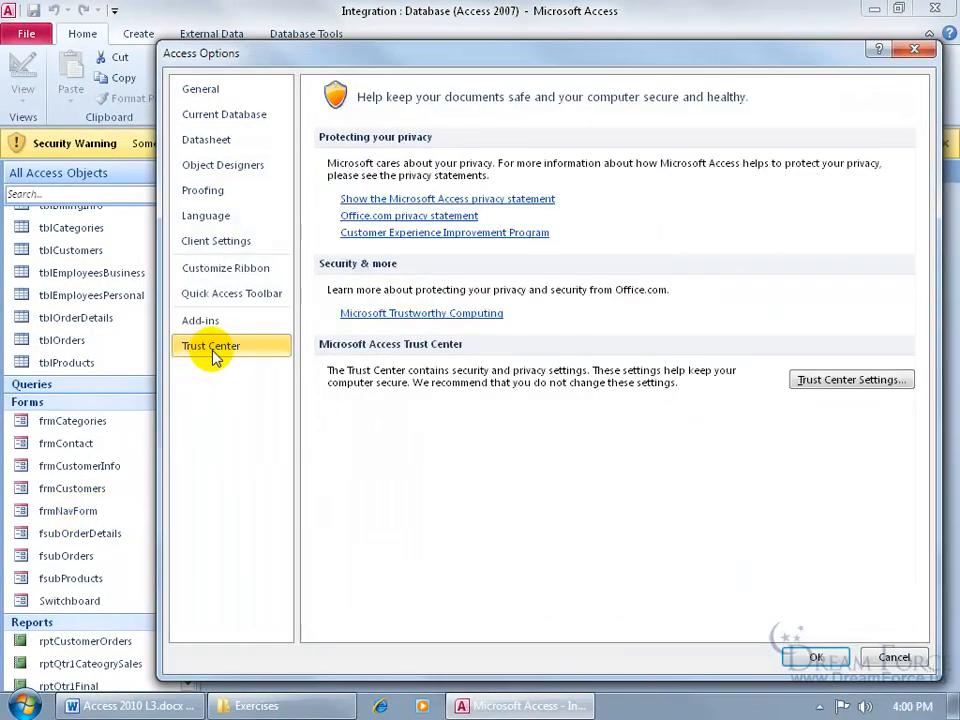
left_click(815, 385)
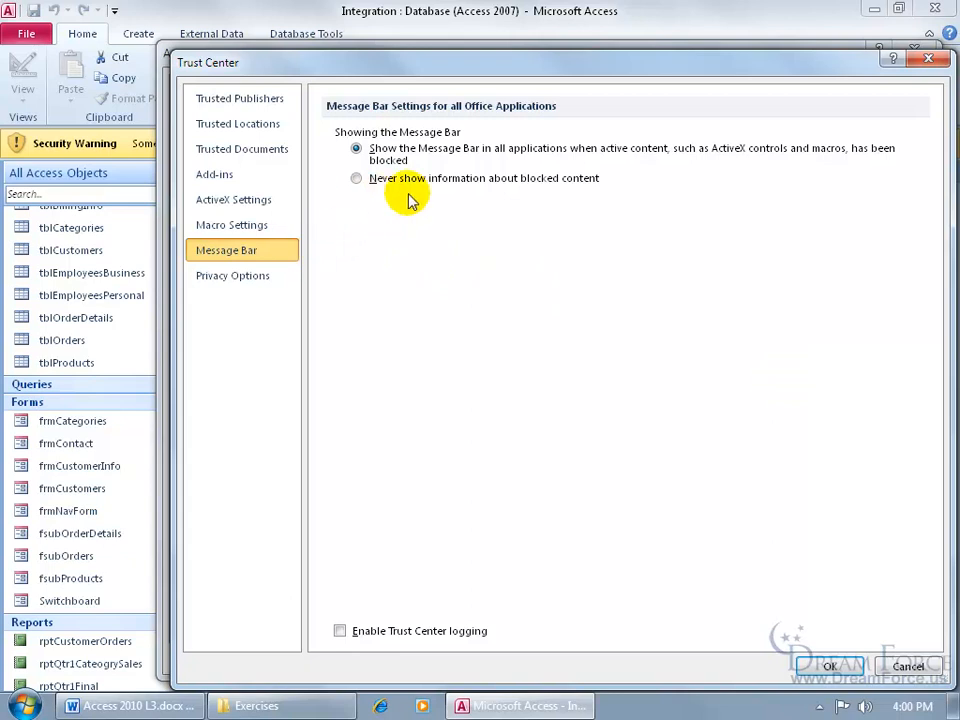
Review the Macro Settings and Message Bar options in the Trust Center, then close the settings and the Access options.
left_click(270, 224)
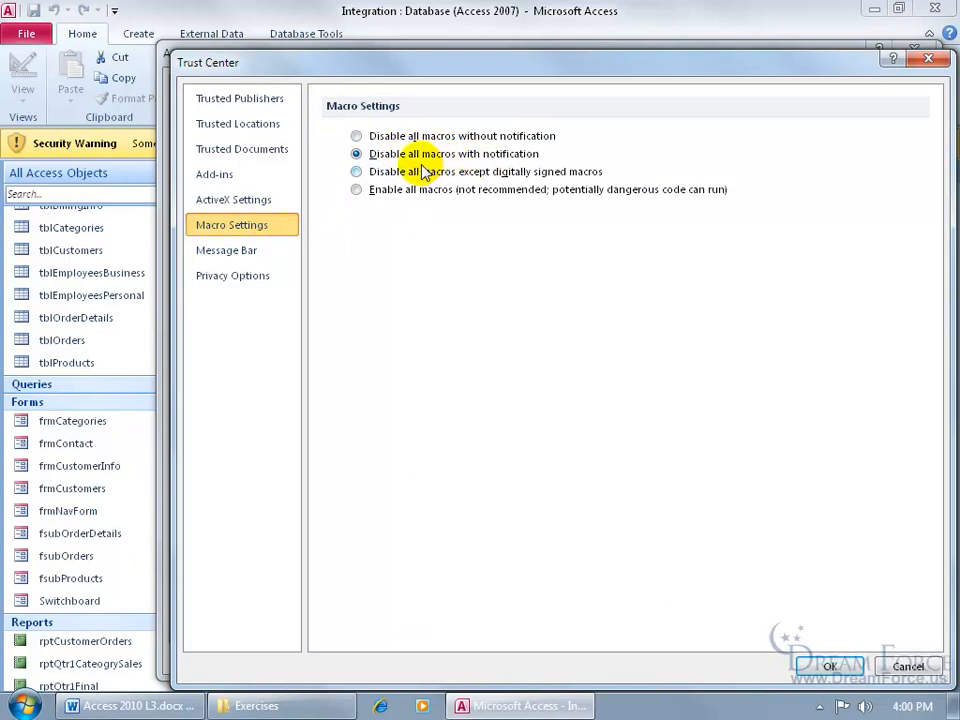
left_click(228, 252)
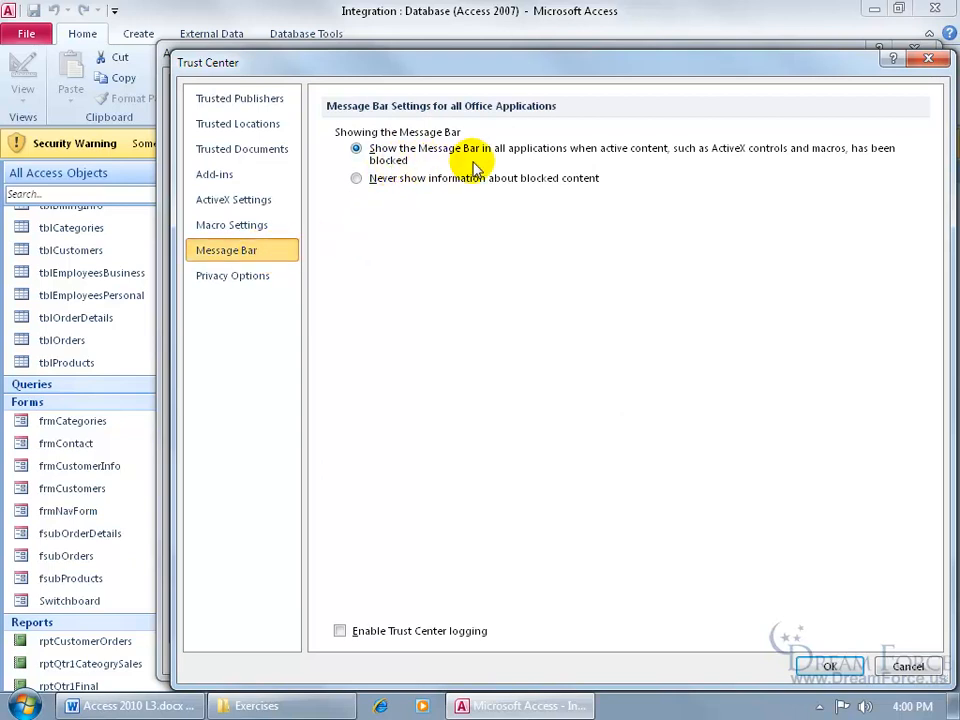
left_click(828, 666)
left_click(812, 655)
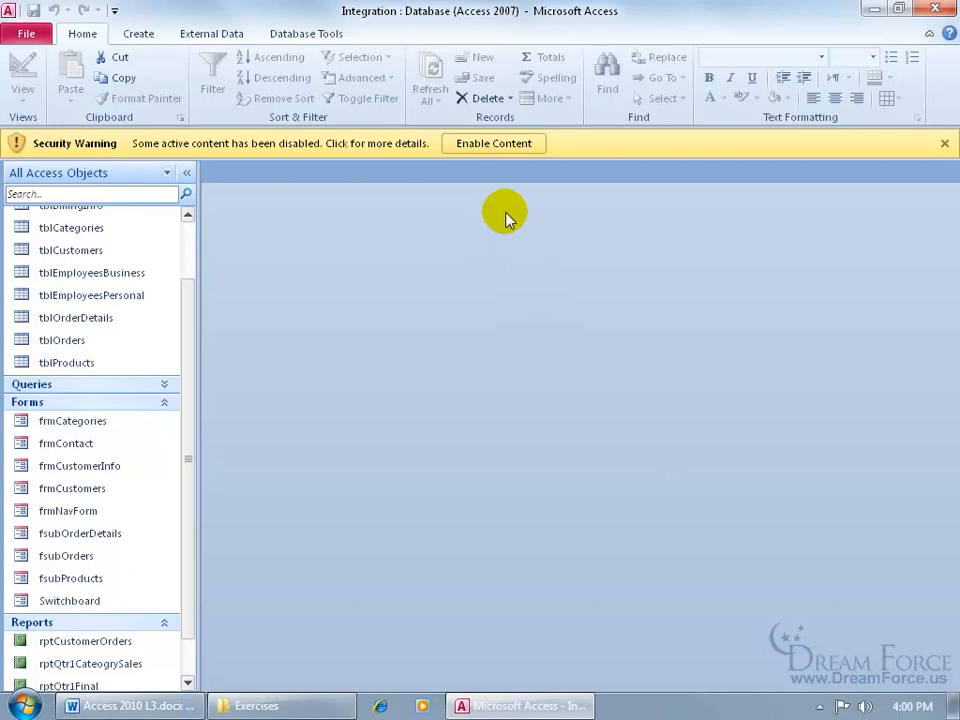
Review the advanced security options for the disabled VBA macros, keeping Help protect me from unknown content selected.
left_click(24, 36)
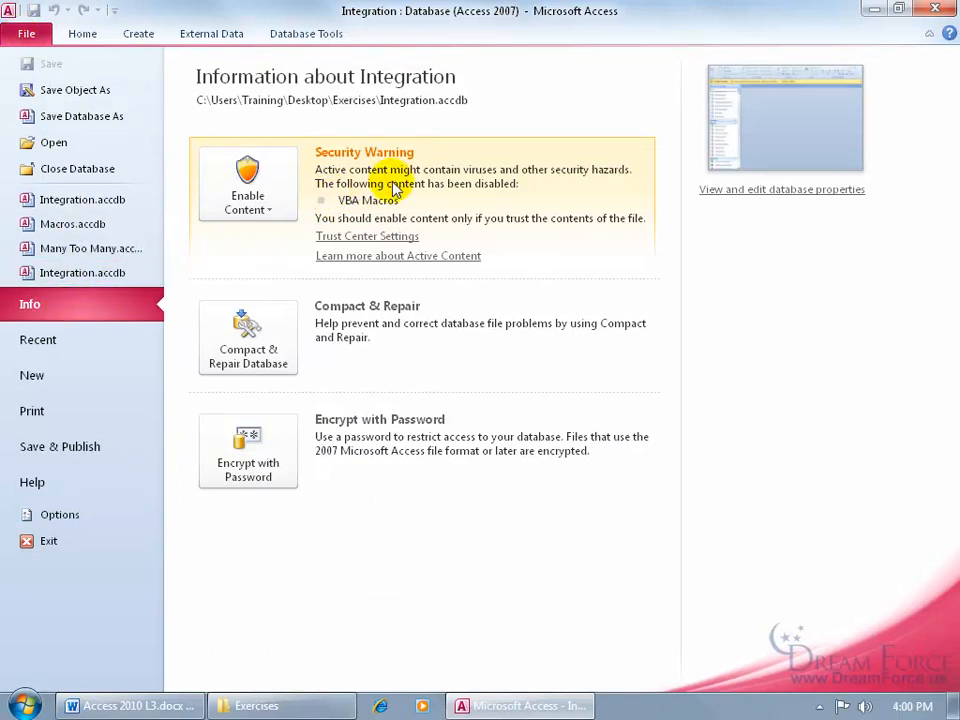
left_click(274, 207)
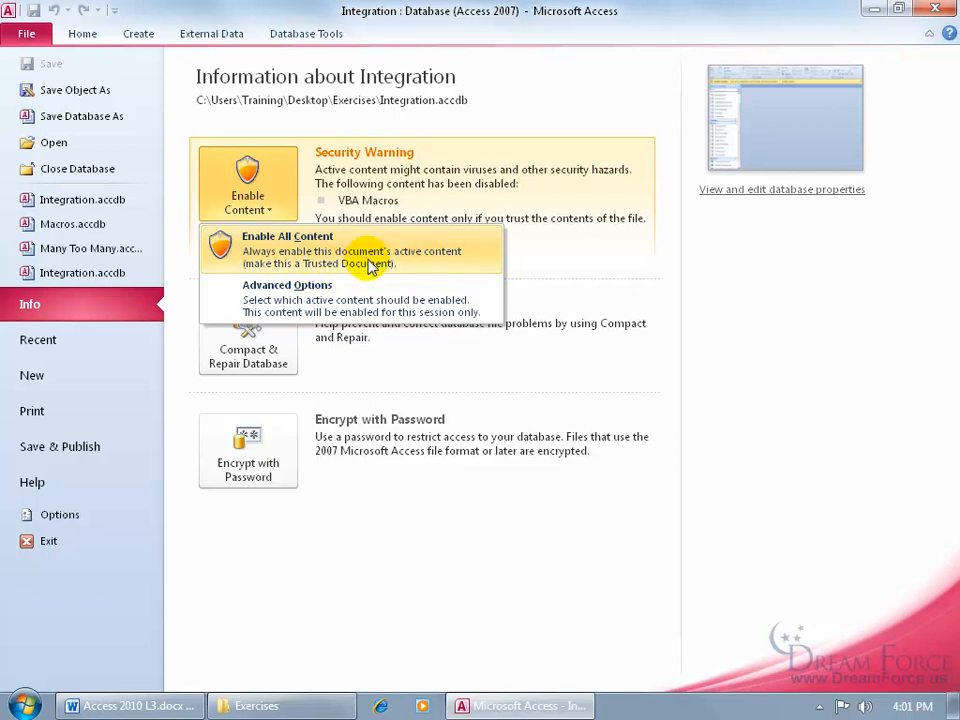
left_click(345, 300)
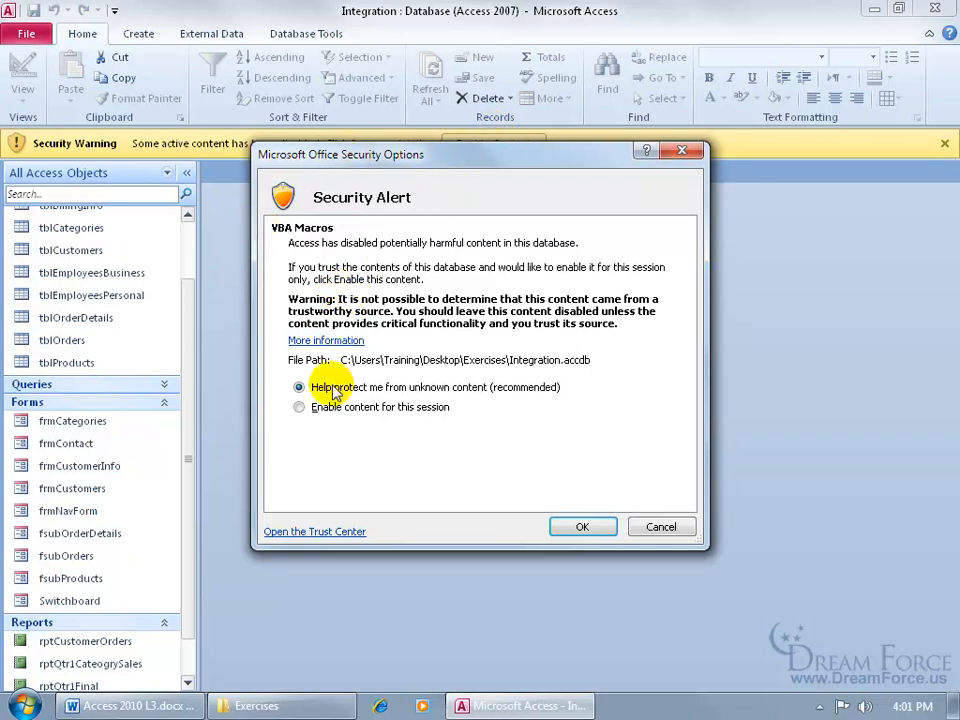
left_click(318, 409)
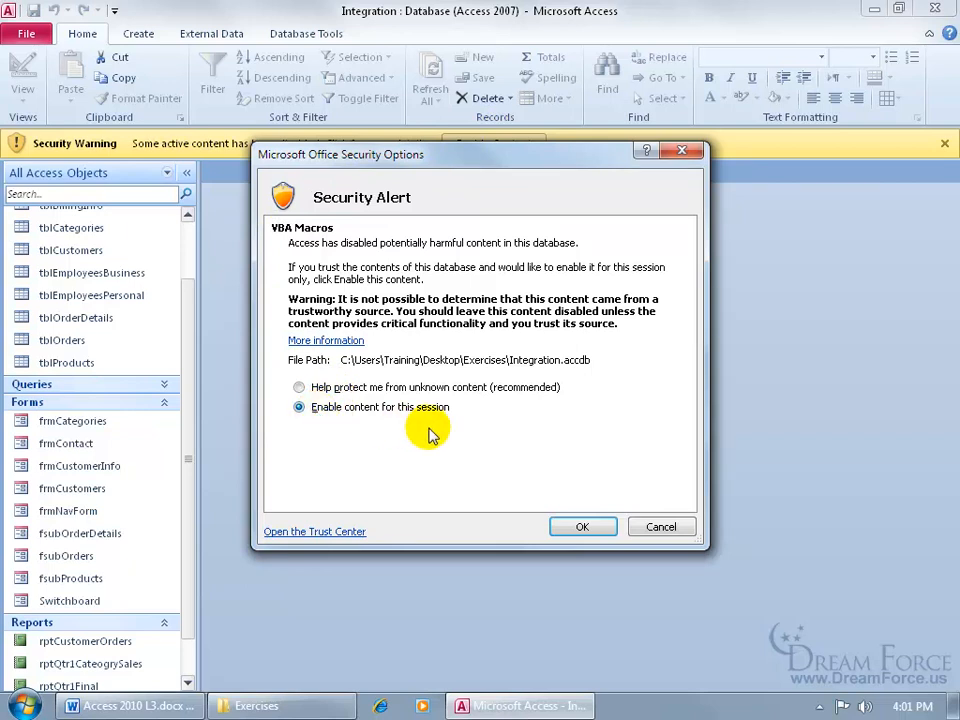
left_click(308, 388)
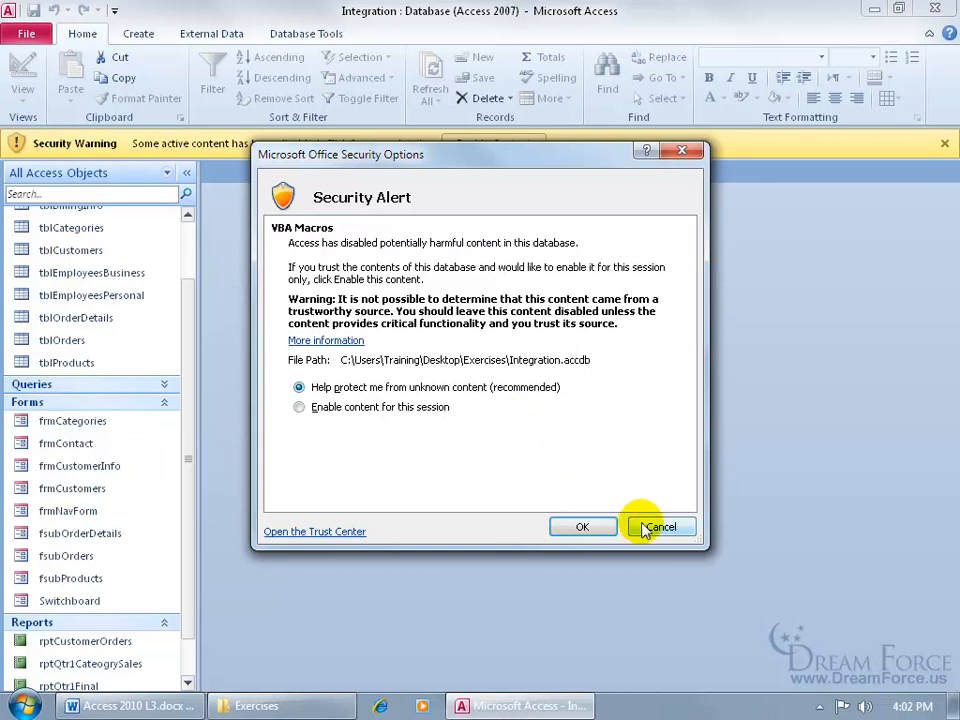
left_click(582, 527)
Enable the blocked active content in the Integration database, then close and reopen the file to check that it is trusted.
left_click(503, 145)
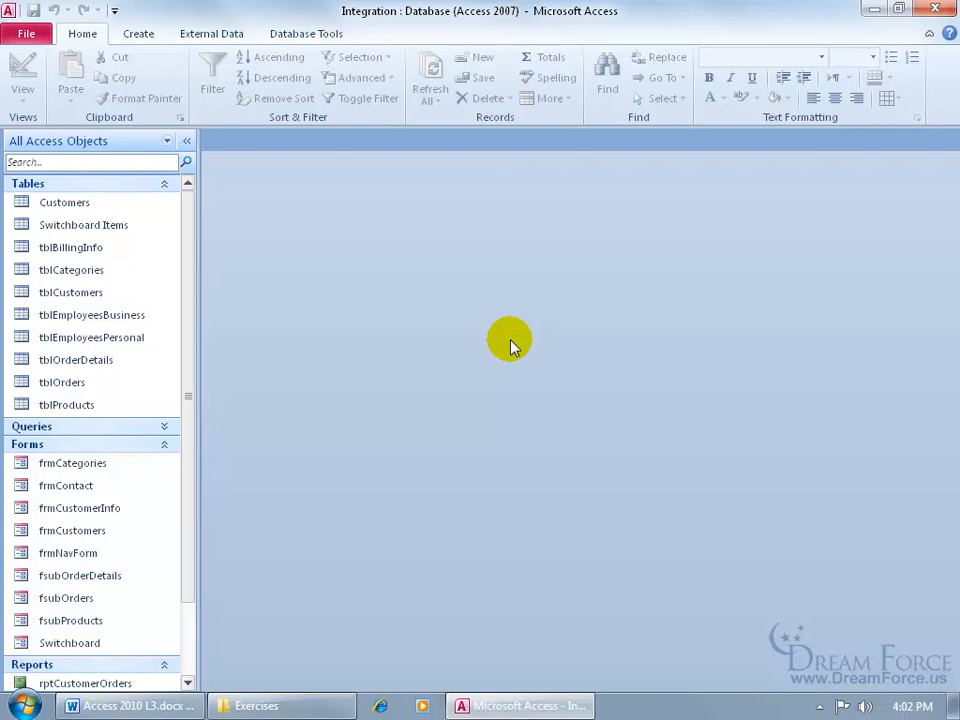
left_click(947, 10)
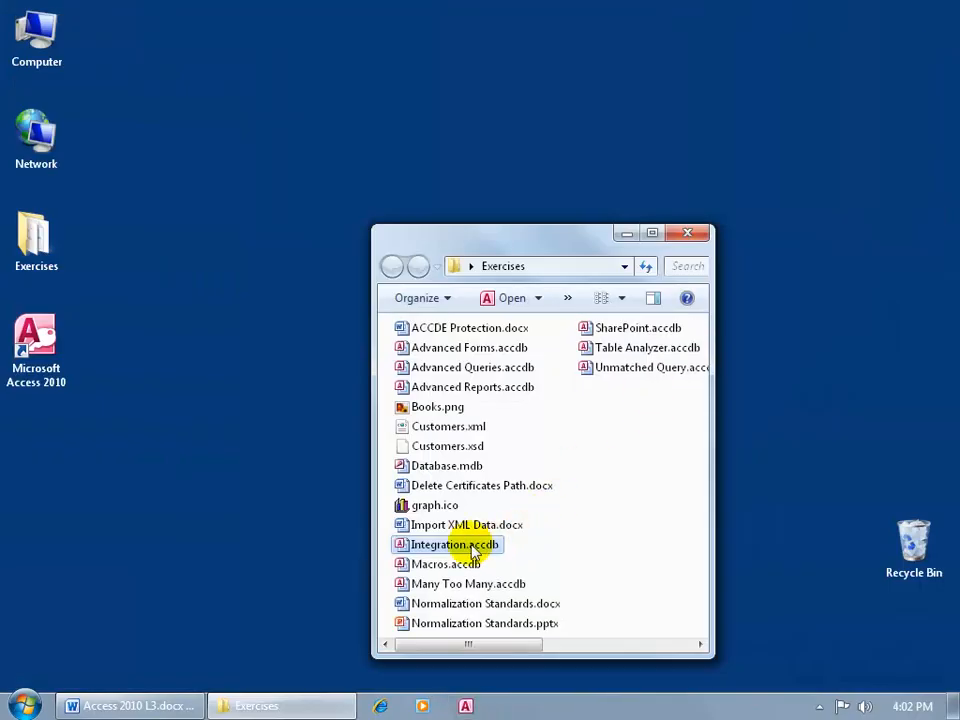
double_click(470, 545)
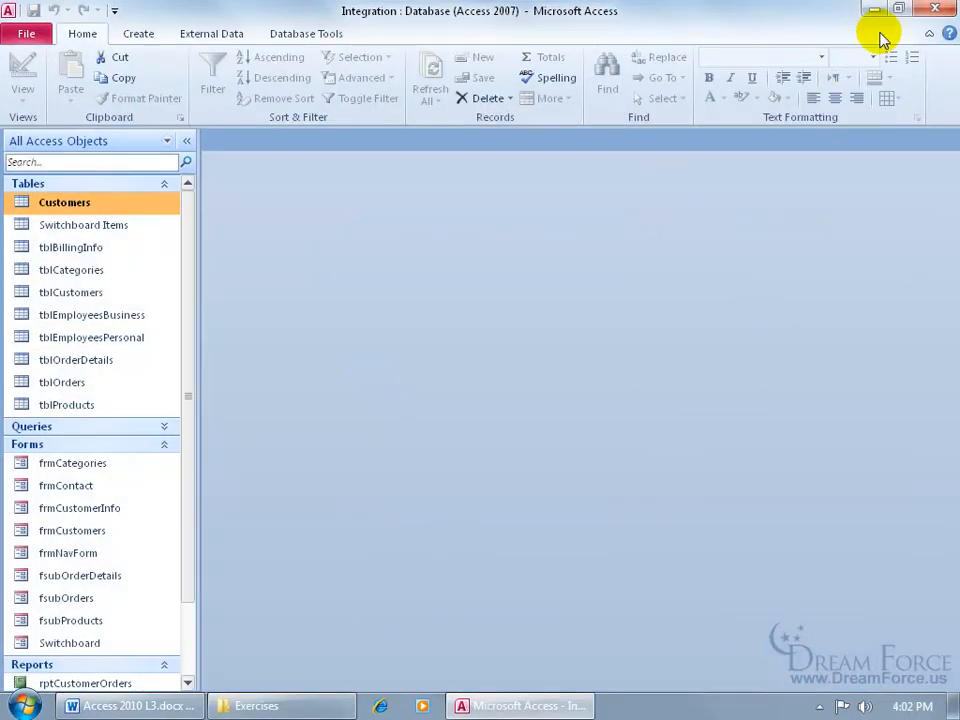
Close Integration.accdb, open Macros.accdb to compare its security status, and return to Integration.accdb.
left_click(935, 11)
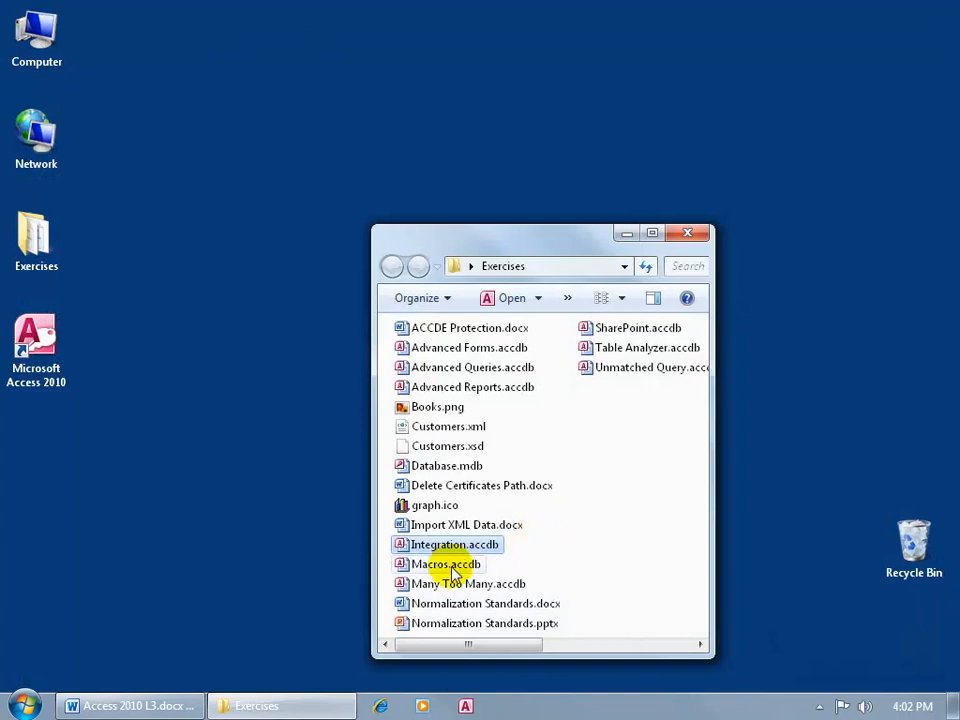
double_click(452, 568)
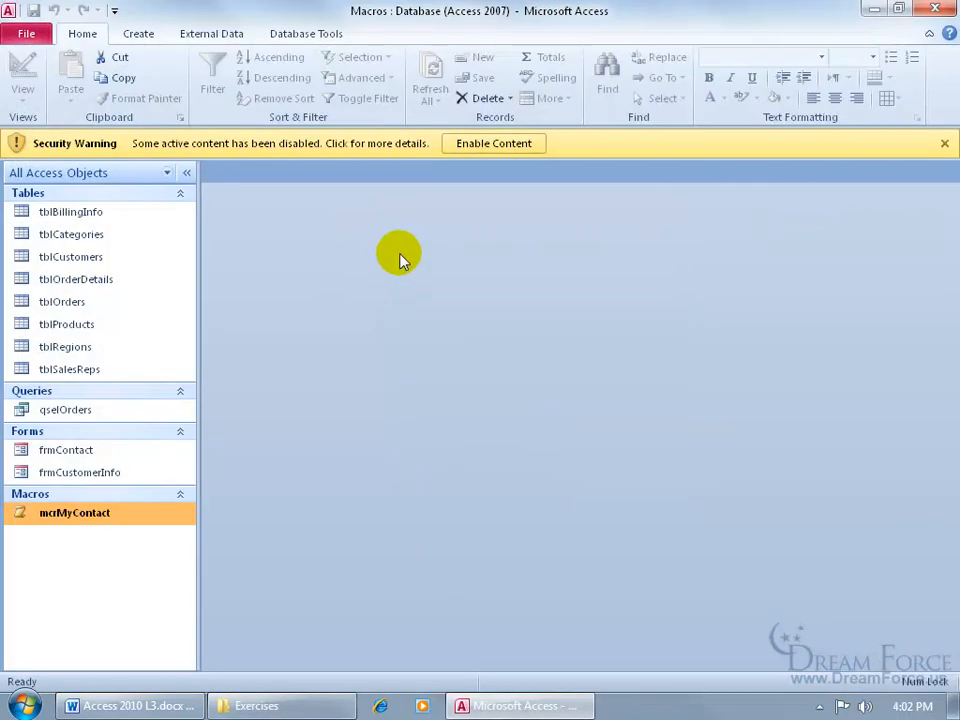
left_click(936, 11)
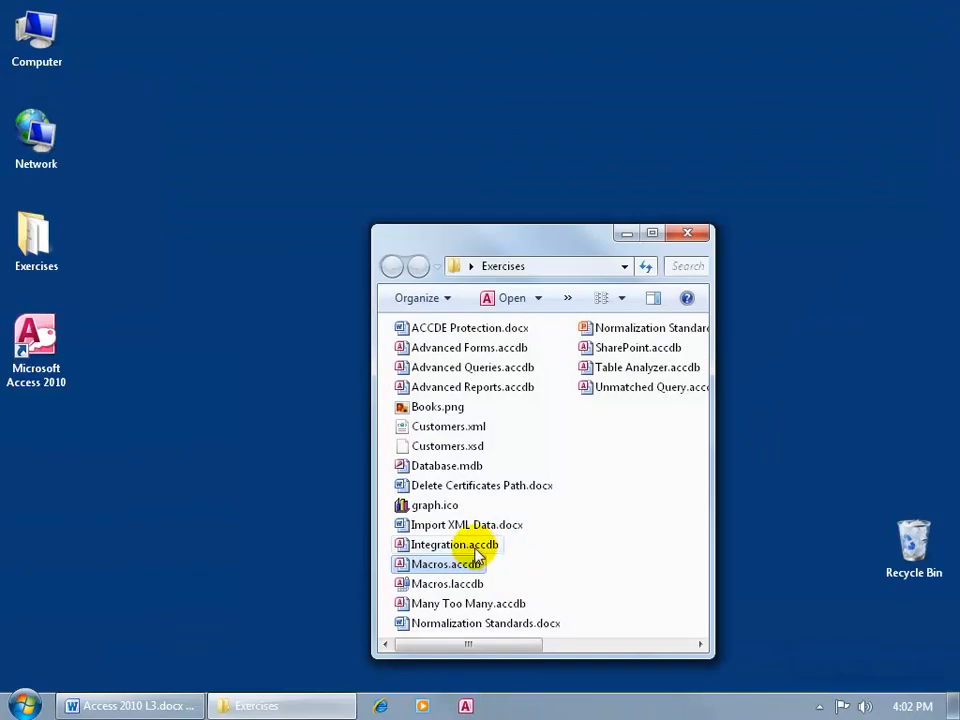
double_click(460, 546)
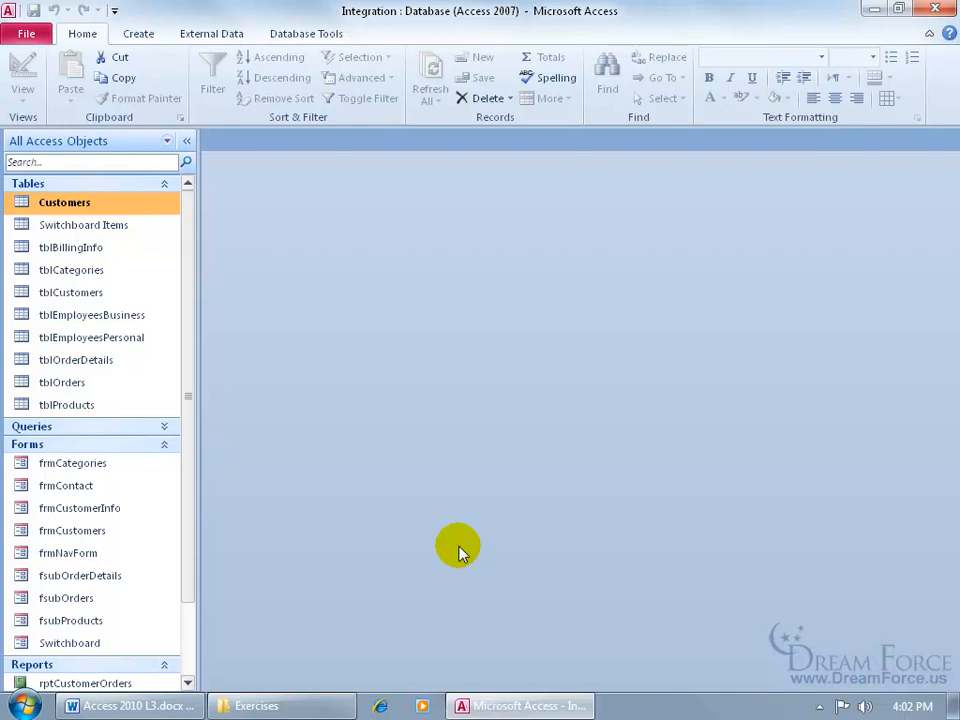
Clear all Trusted Documents in the Trust Center so that no database is trusted, and accept the settings.
left_click(30, 30)
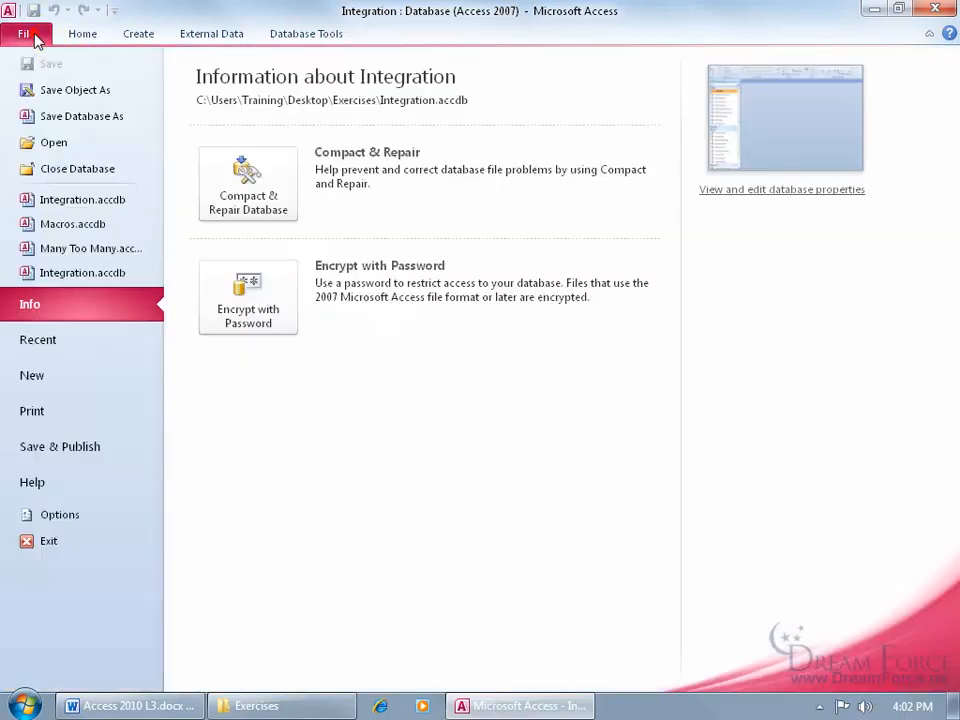
left_click(100, 512)
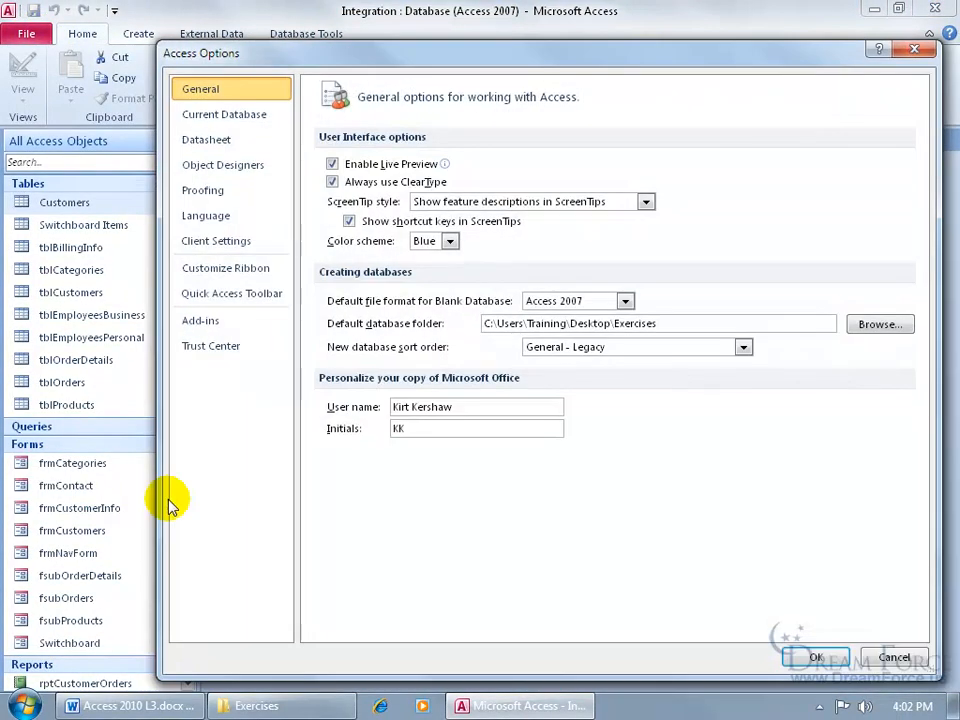
left_click(213, 350)
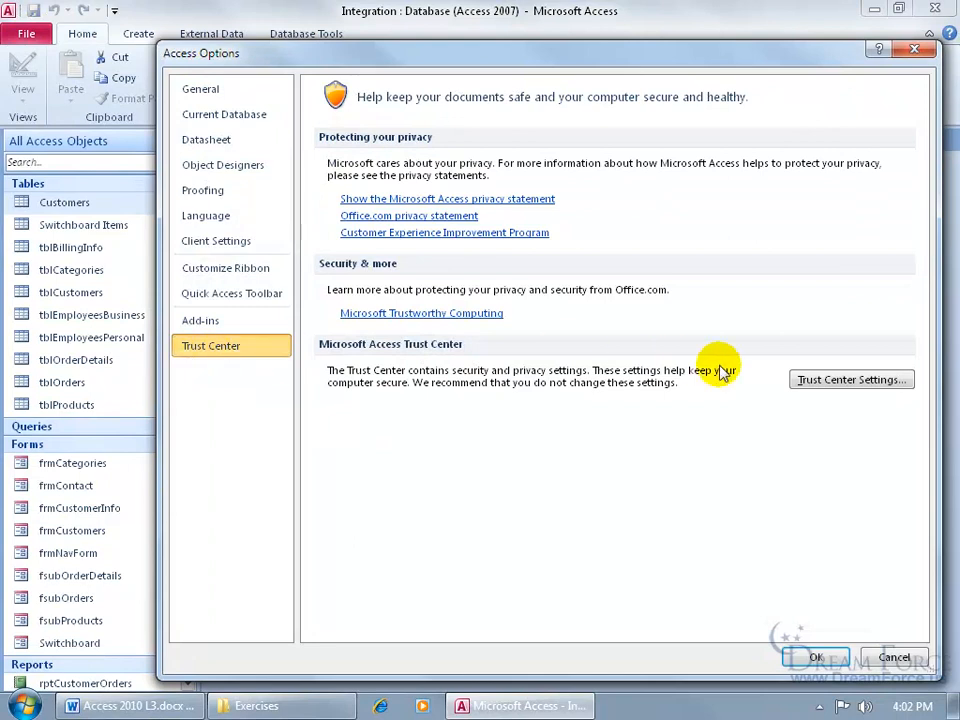
left_click(822, 382)
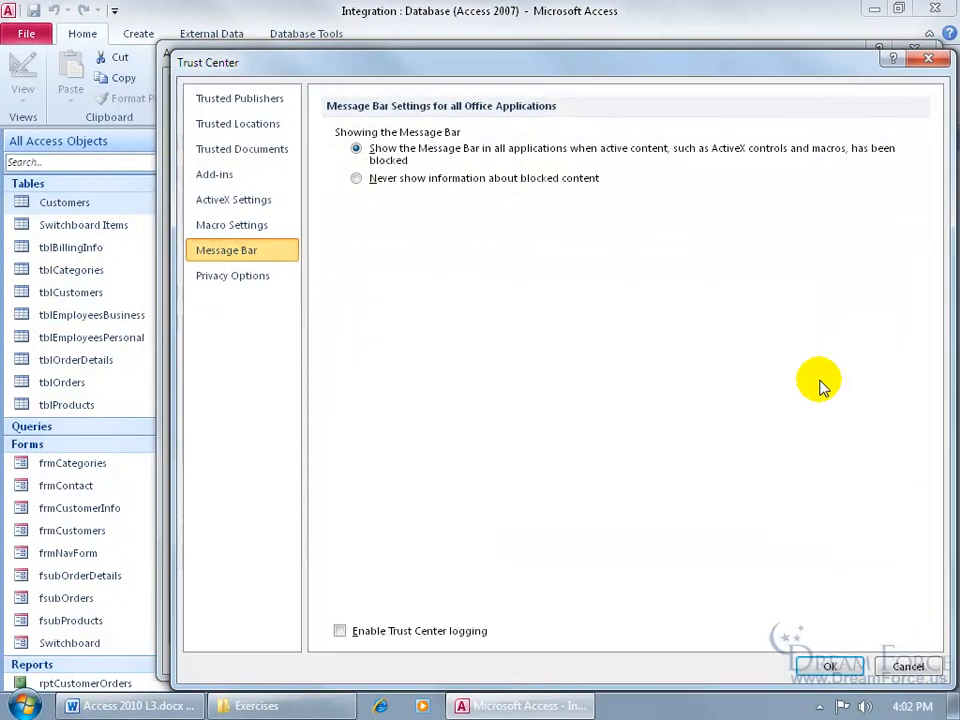
left_click(266, 159)
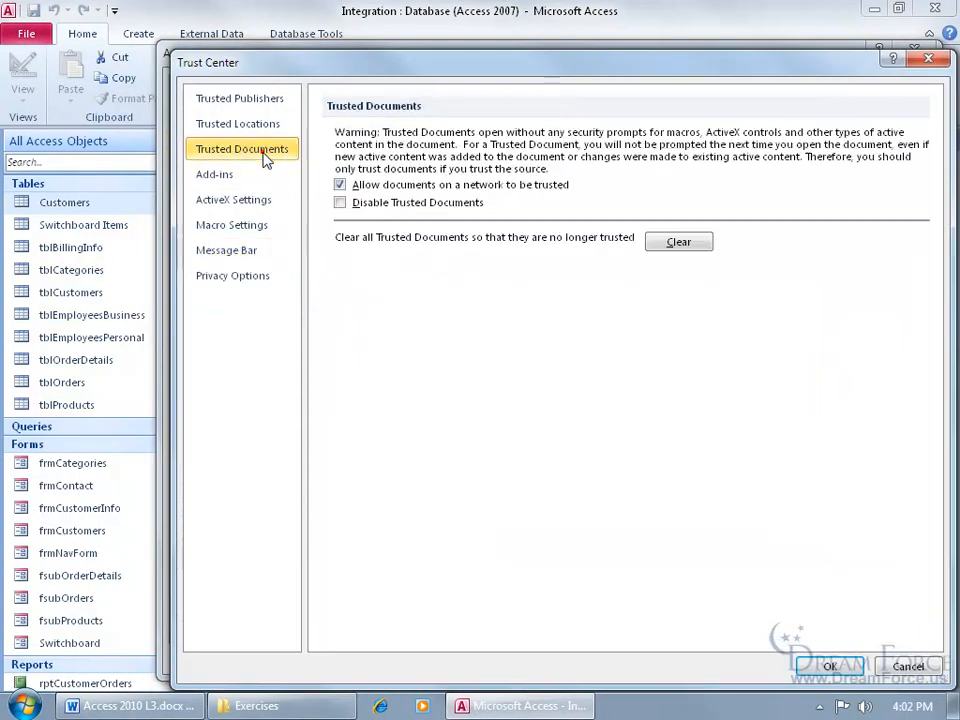
left_click(668, 242)
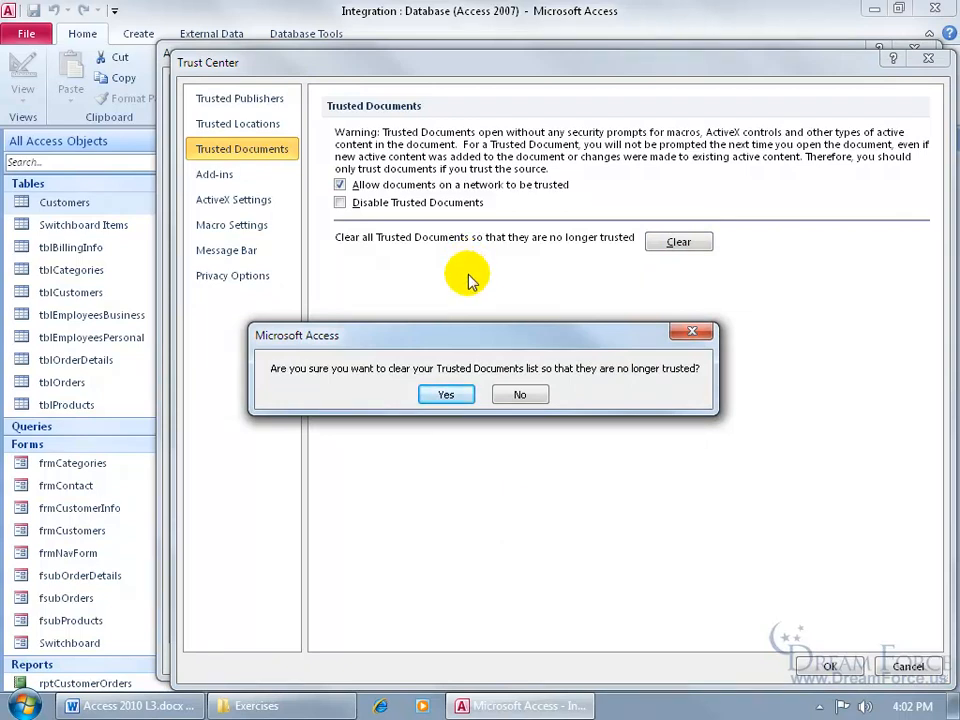
left_click(448, 394)
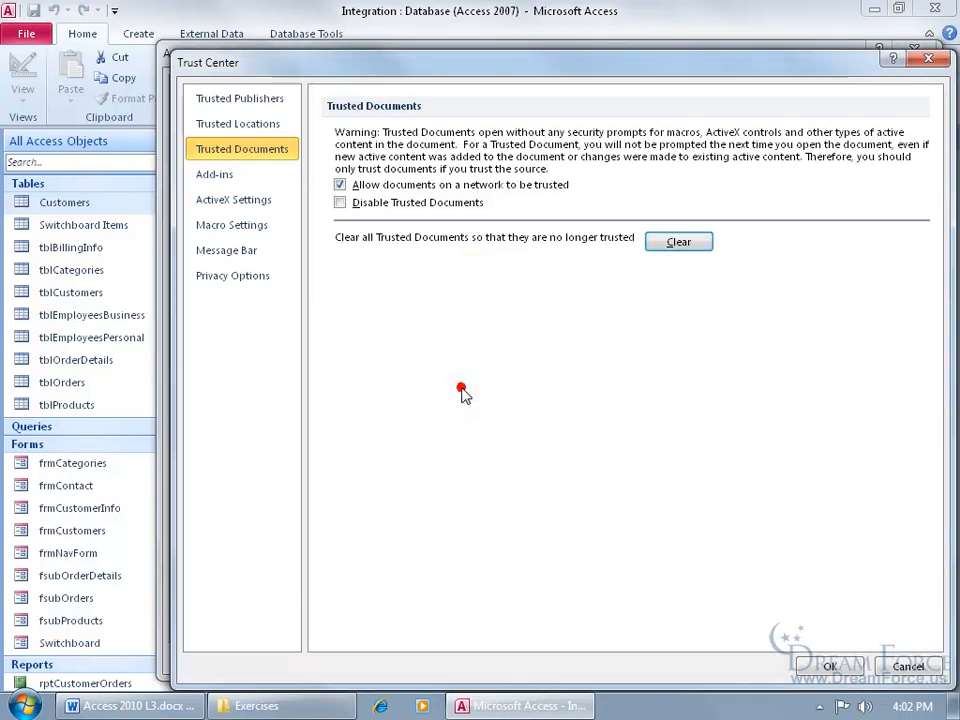
left_click(848, 663)
left_click(815, 656)
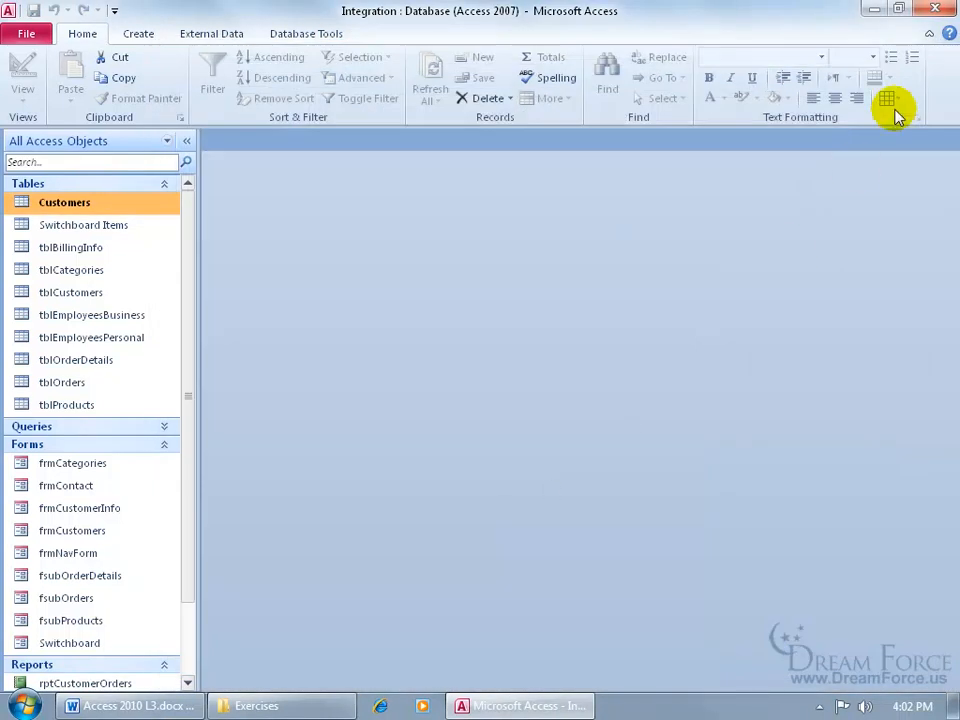
Close and reopen Integration.accdb to check its security status with the Trusted Documents list cleared.
left_click(935, 10)
left_click(447, 553)
double_click(447, 553)
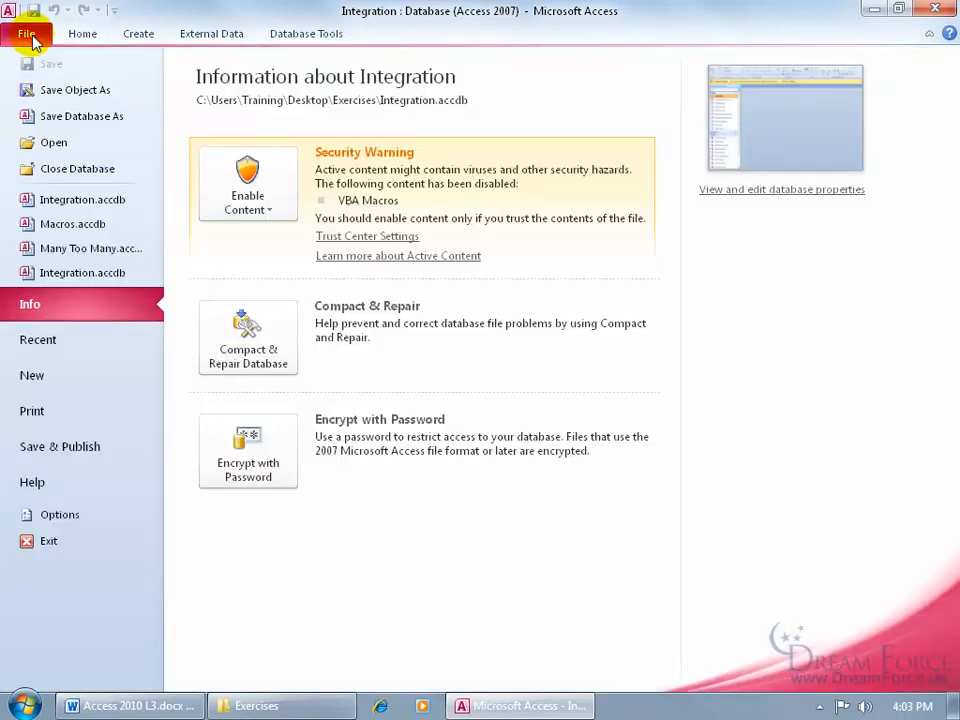
Add the Exercises folder on the Desktop as a new trusted location in the Trust Center and accept the settings.
left_click(58, 514)
left_click(212, 346)
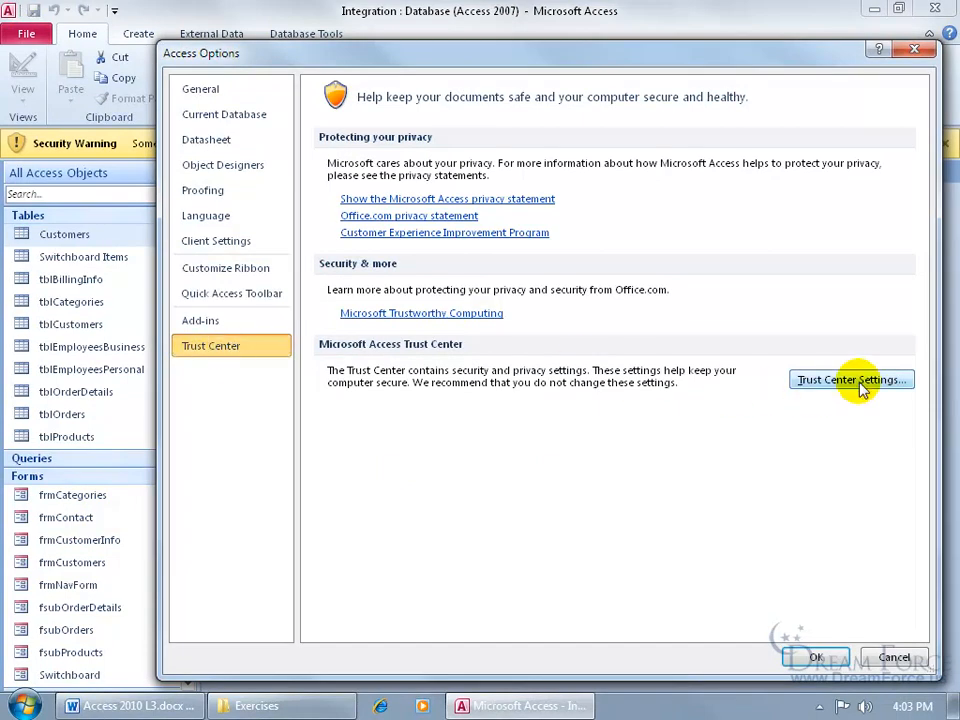
left_click(806, 390)
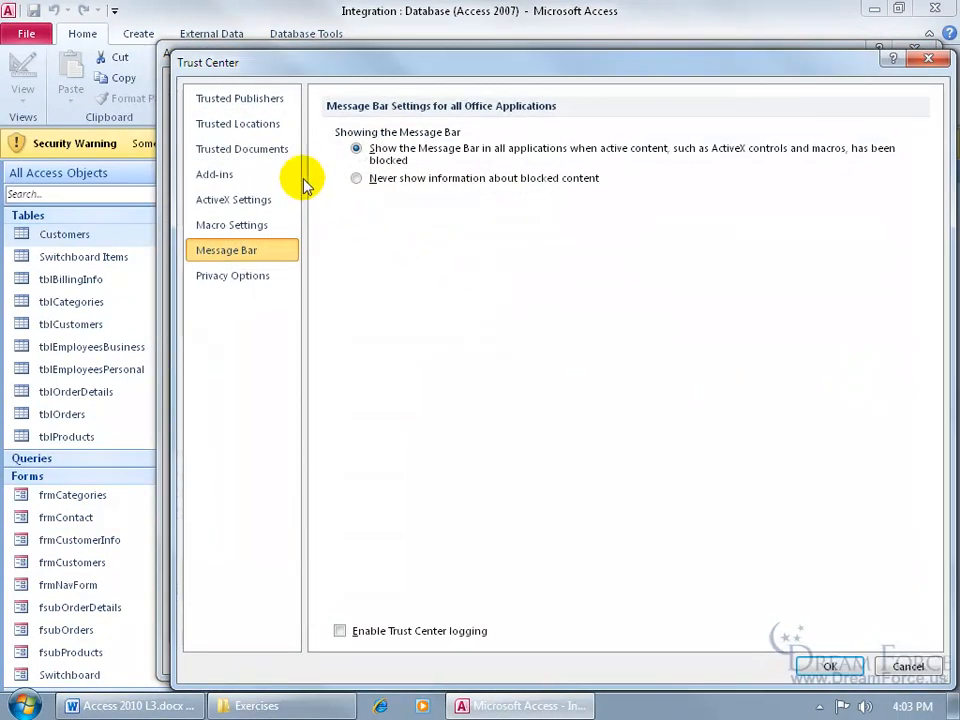
left_click(245, 124)
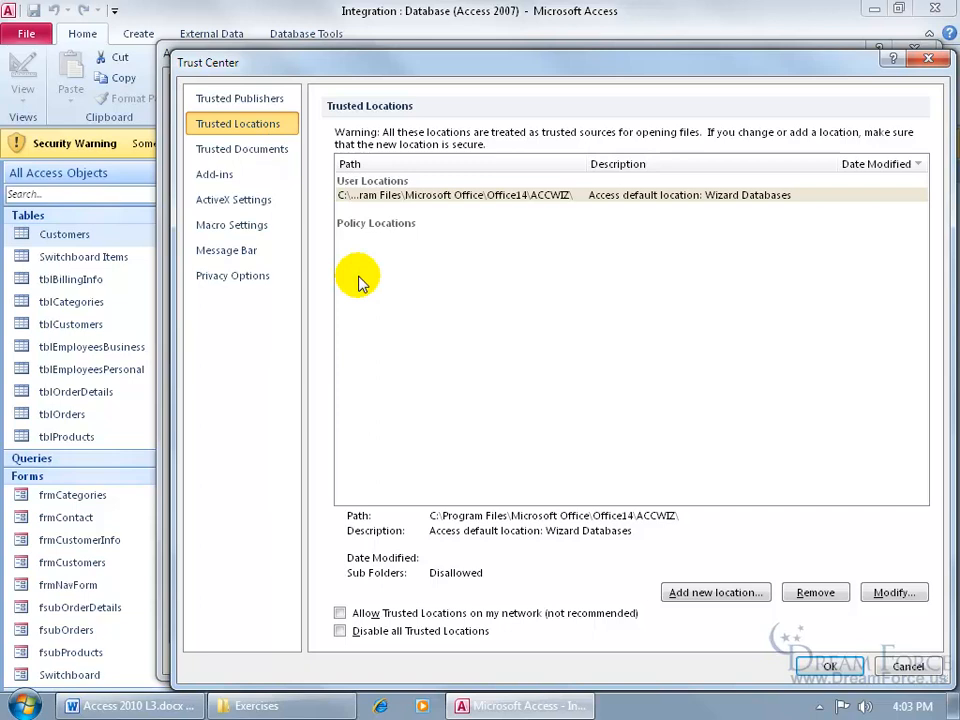
left_click(744, 595)
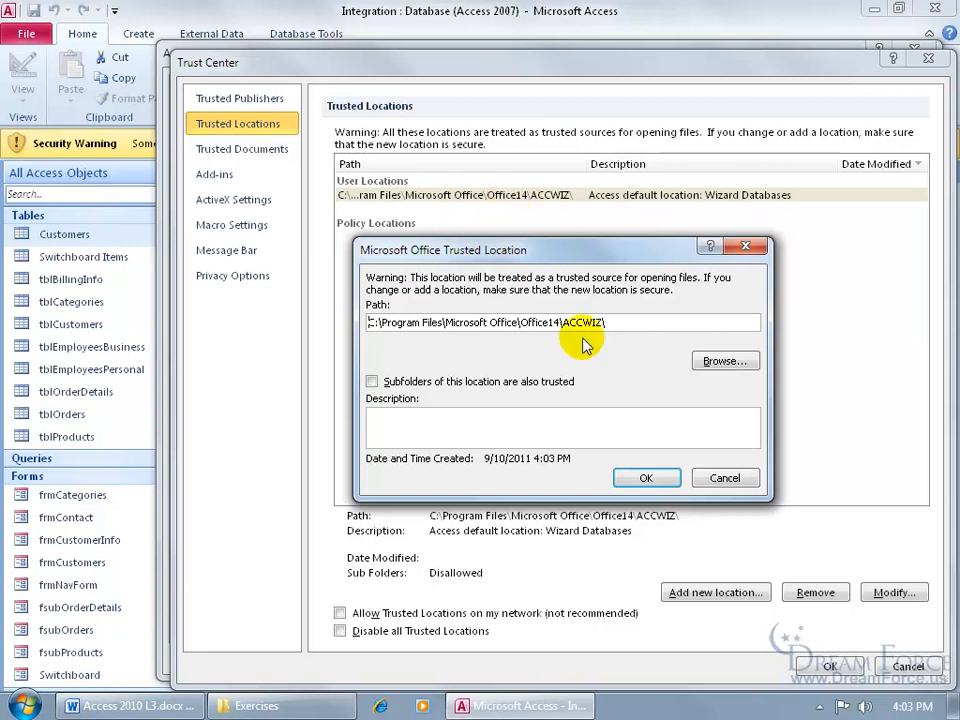
left_click(722, 362)
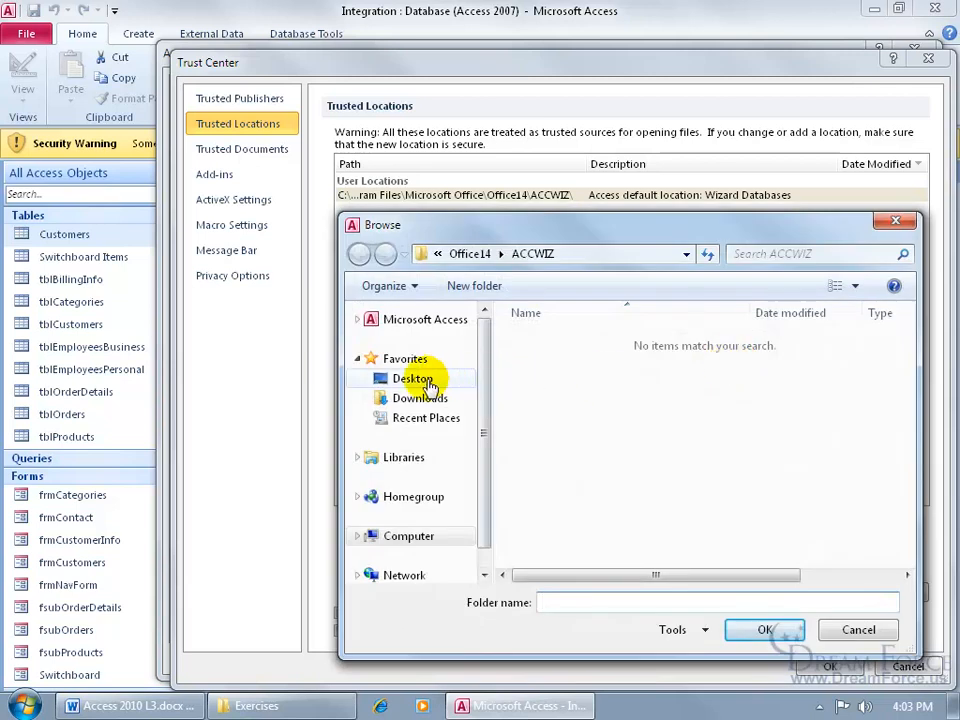
left_click(418, 378)
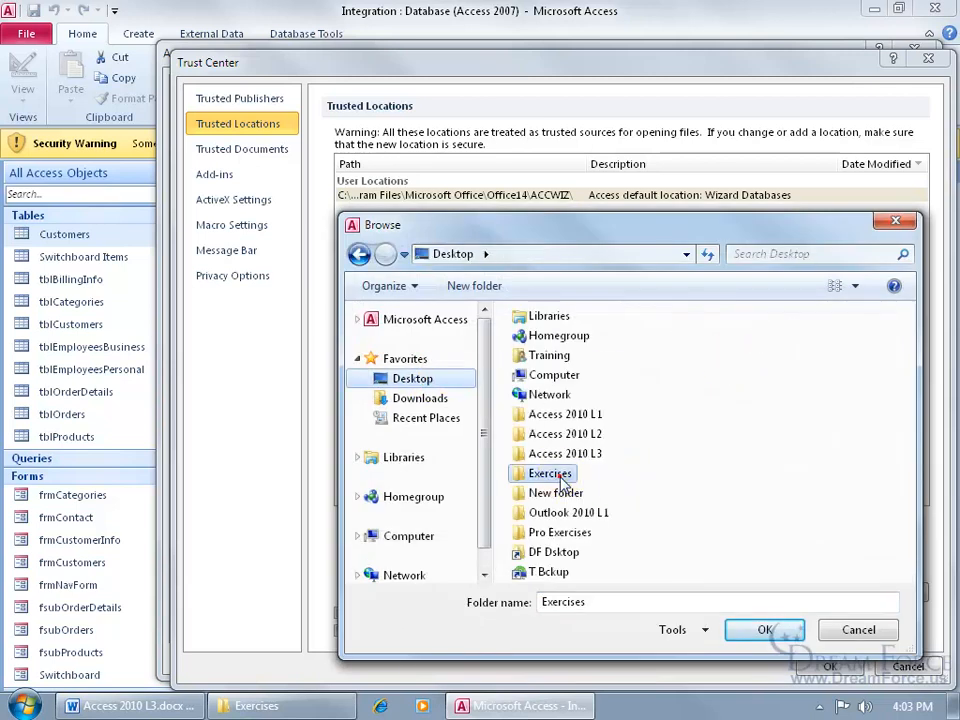
double_click(551, 474)
left_click(756, 632)
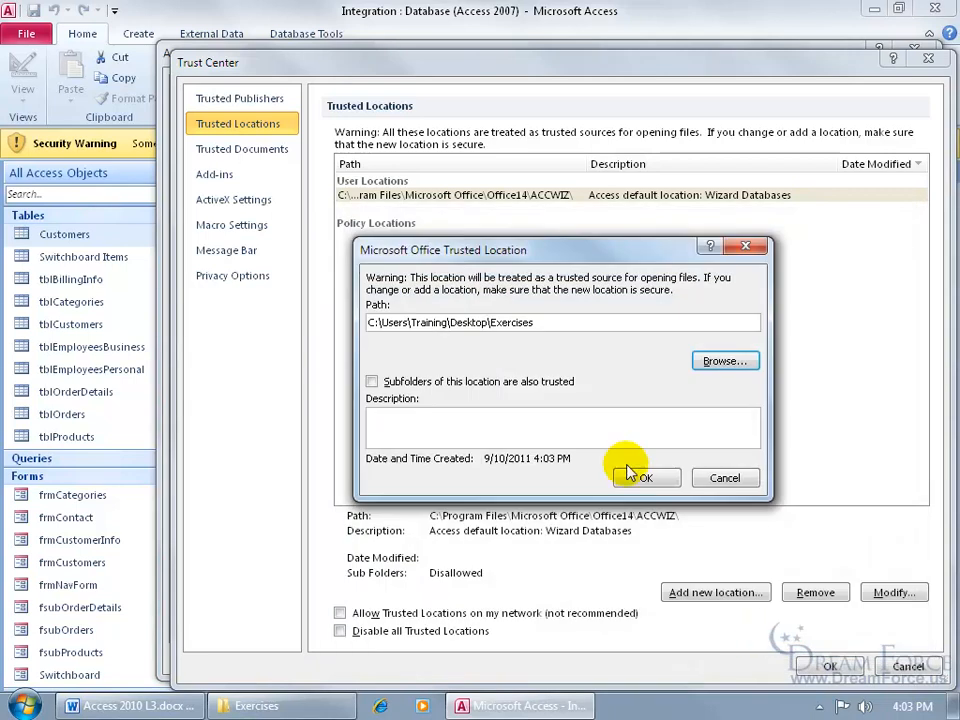
left_click(641, 476)
left_click(838, 670)
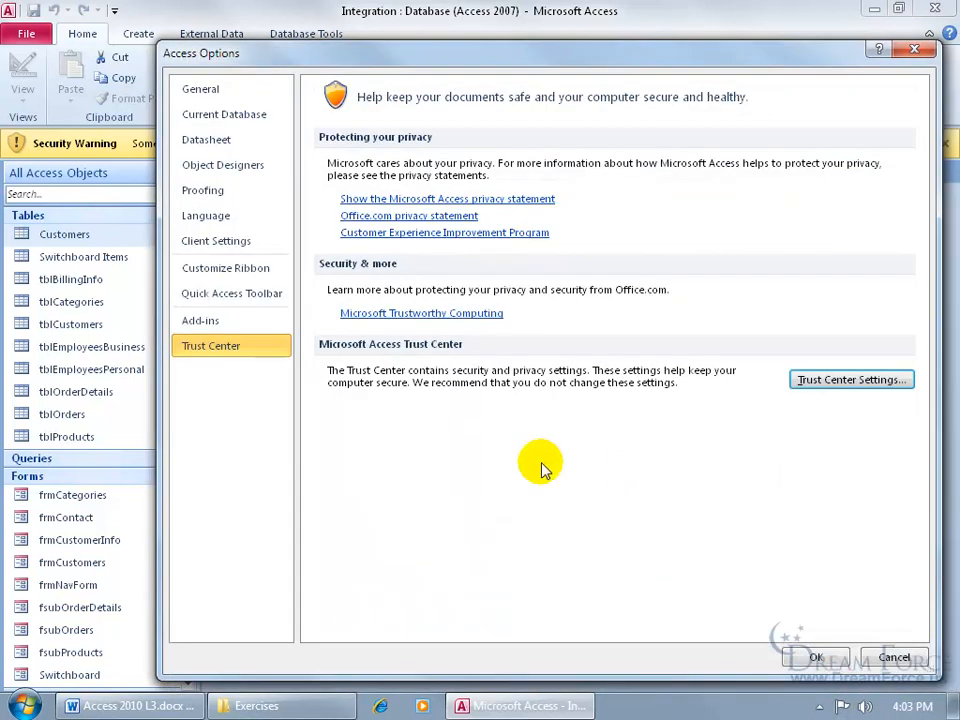
left_click(815, 656)
Close and reopen Integration.accdb from the Exercises folder to check its security status as a file in a trusted location.
left_click(936, 12)
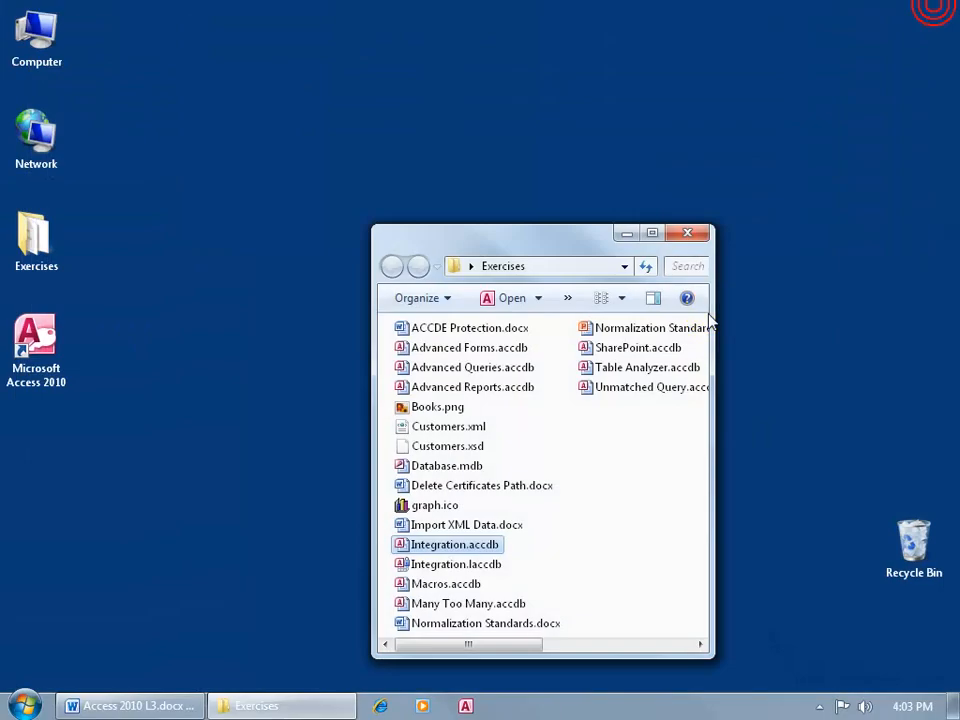
double_click(456, 548)
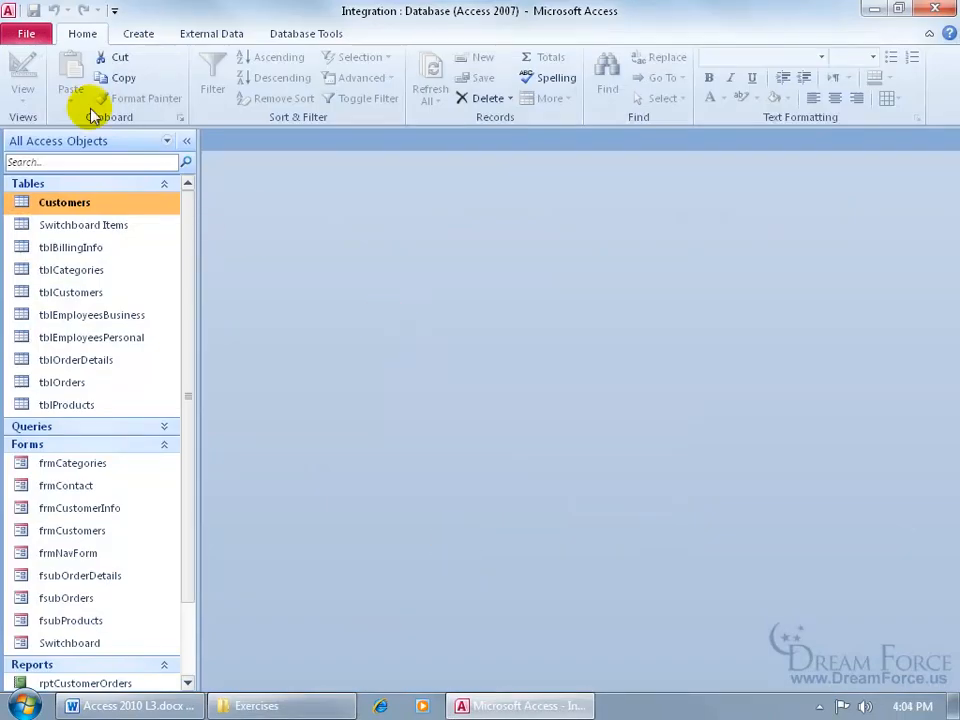
left_click(28, 28)
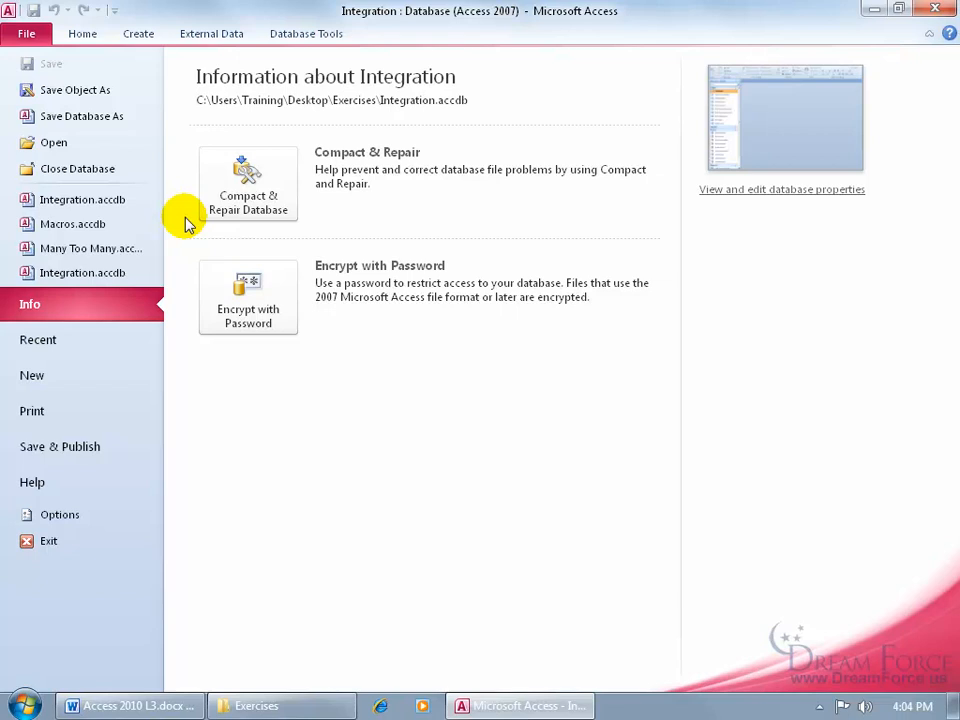
Remove the Desktop Exercises folder from the Trusted Locations in the Trust Center.
left_click(70, 519)
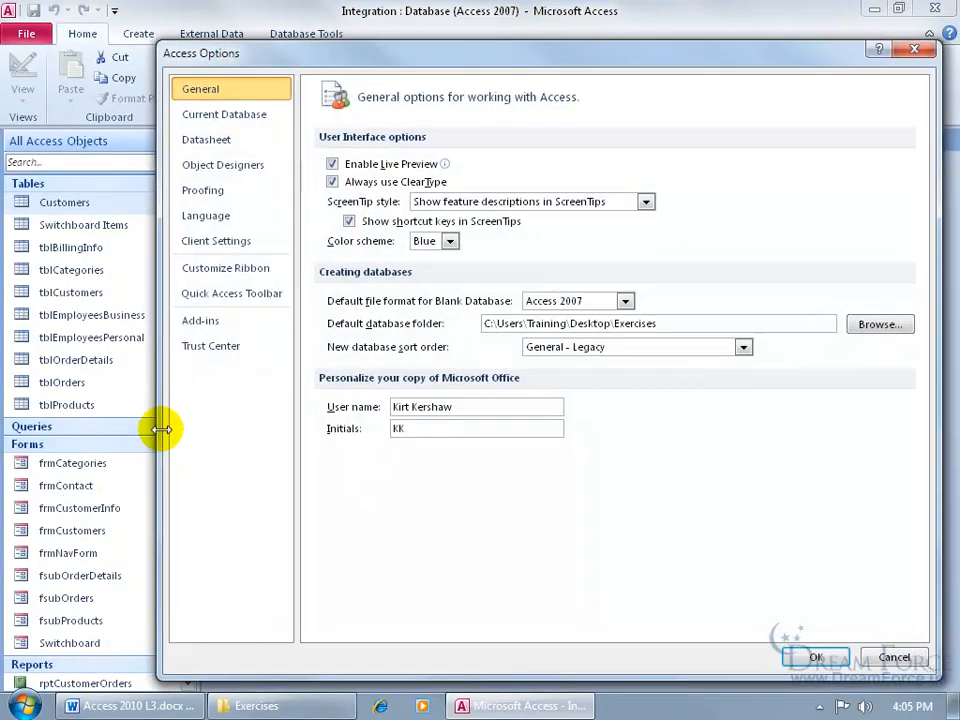
left_click(208, 350)
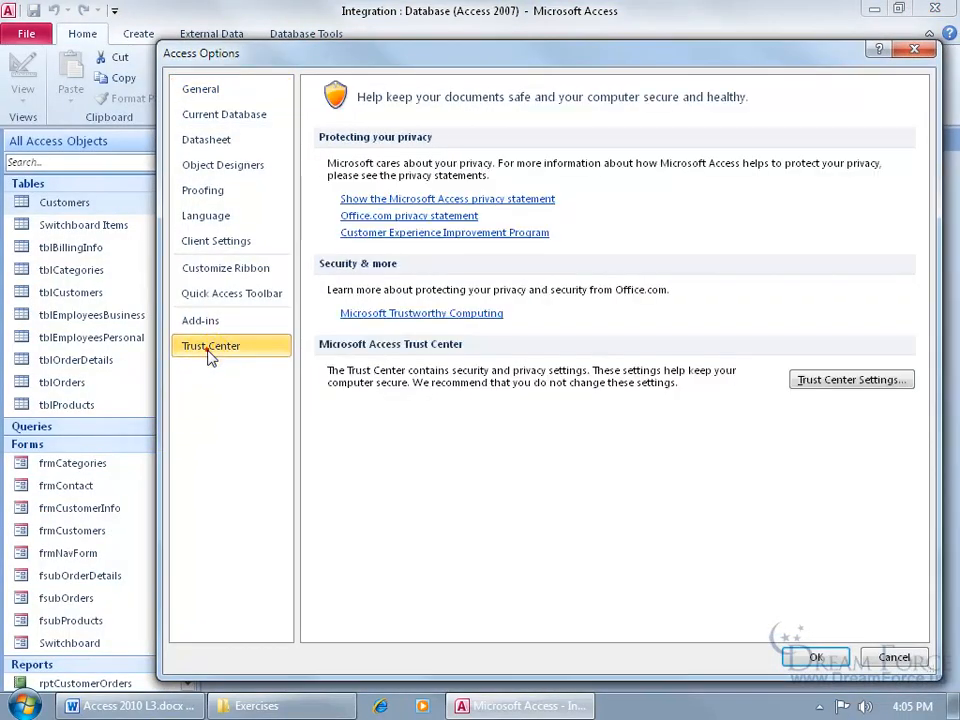
left_click(831, 386)
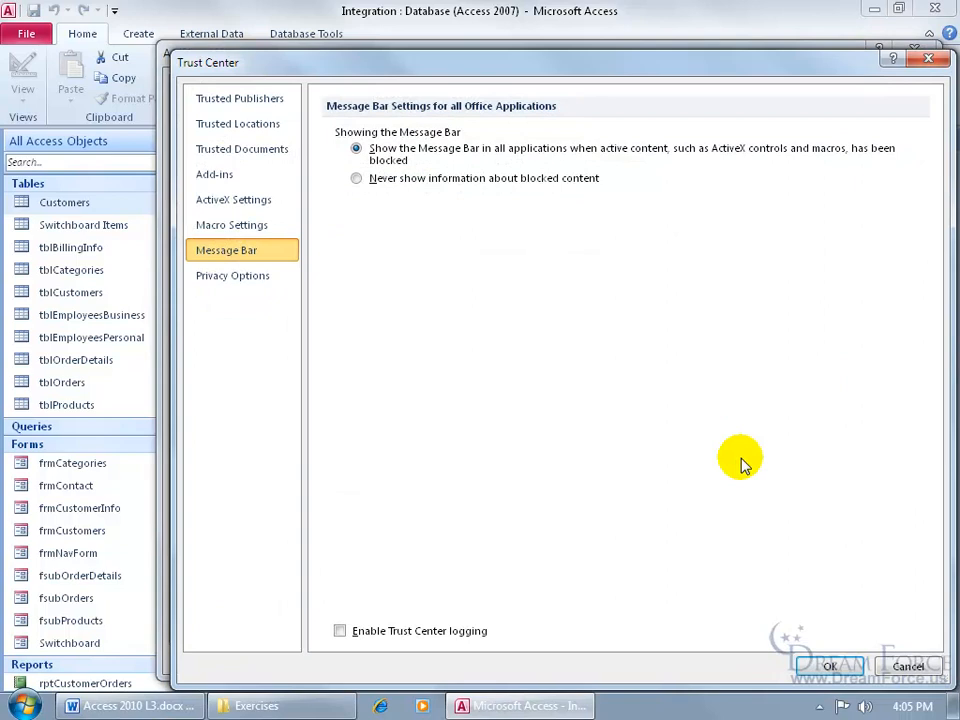
left_click(264, 129)
left_click(400, 195)
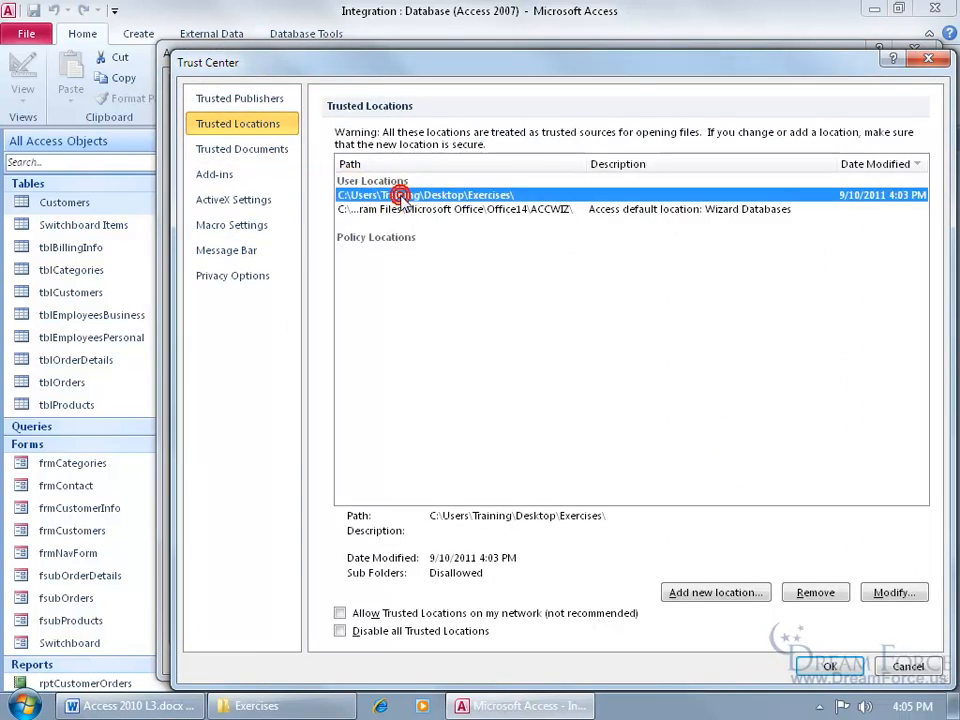
left_click(822, 592)
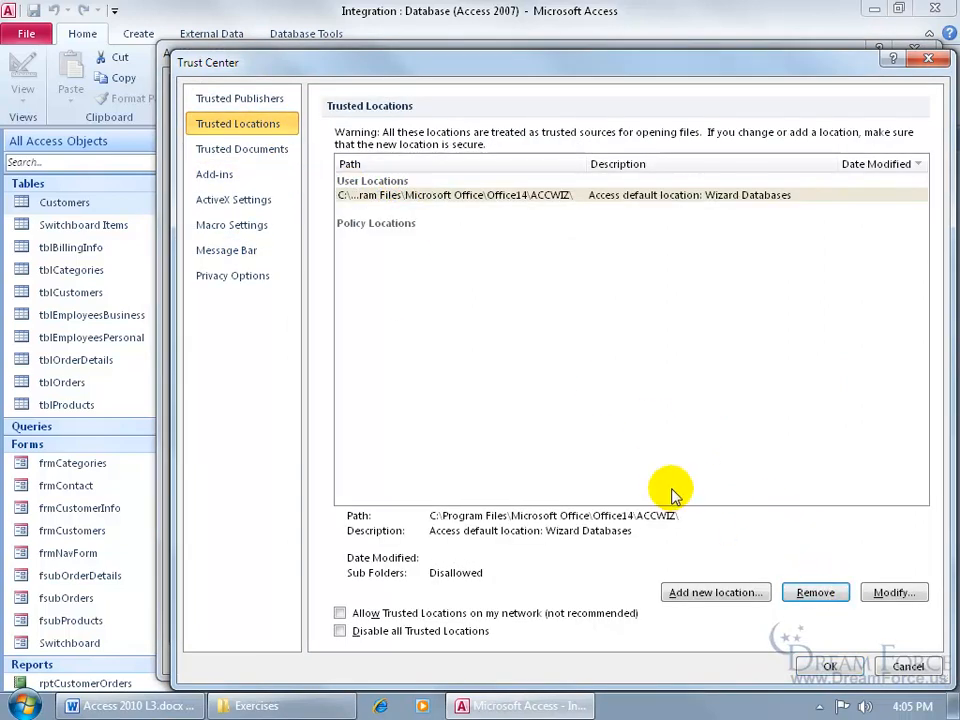
Set the Message Bar to never show information about blocked content, and set the Macro Settings to enable all macros.
left_click(263, 252)
left_click(357, 181)
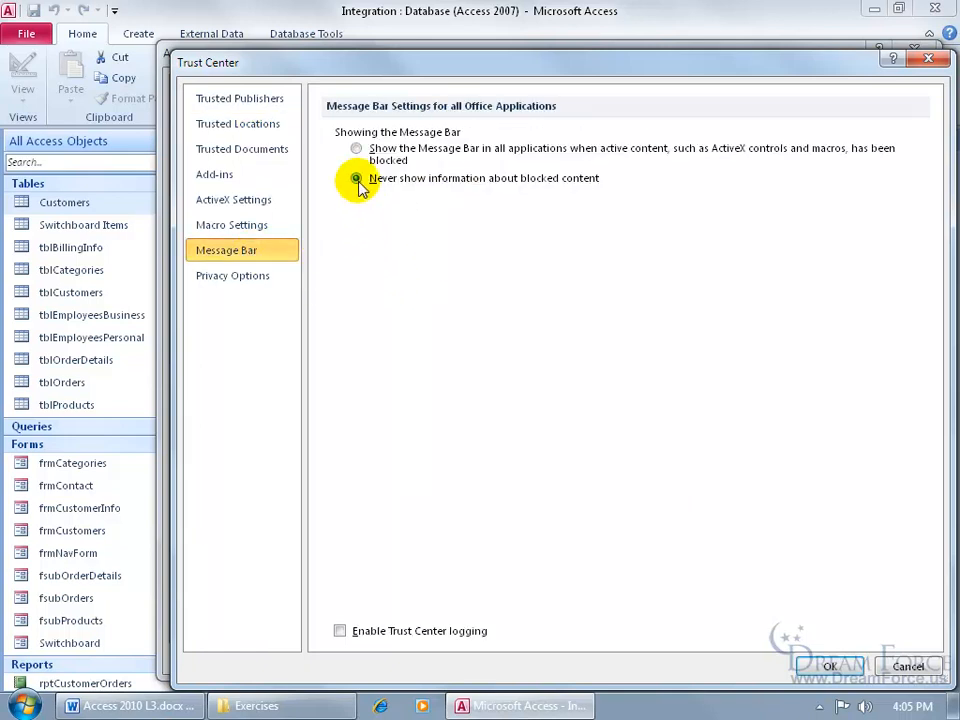
left_click(266, 228)
left_click(356, 189)
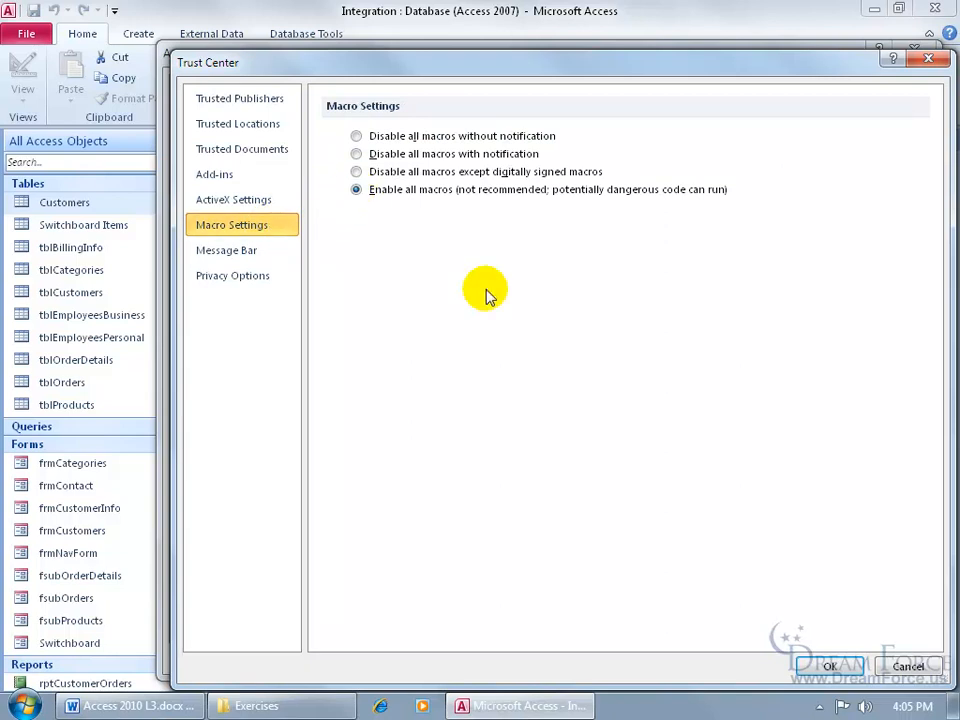